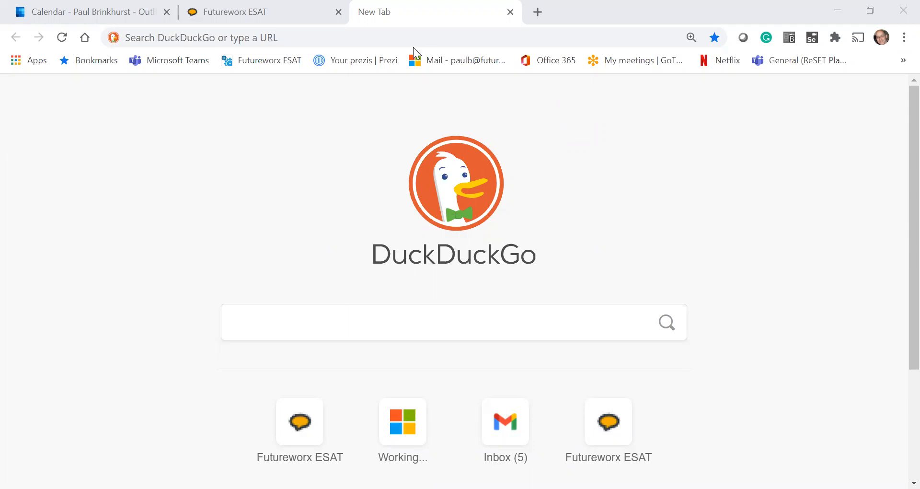
# Open the ESAT site at esat.futureworx.ca in Chrome and focus the login username field.
pyautogui.click(321, 39)
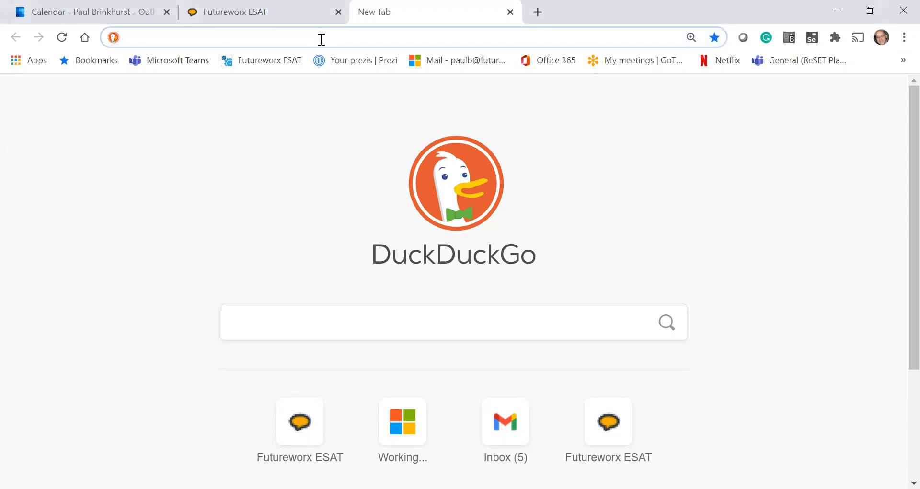
pyautogui.write('esat.futureworx.ca')
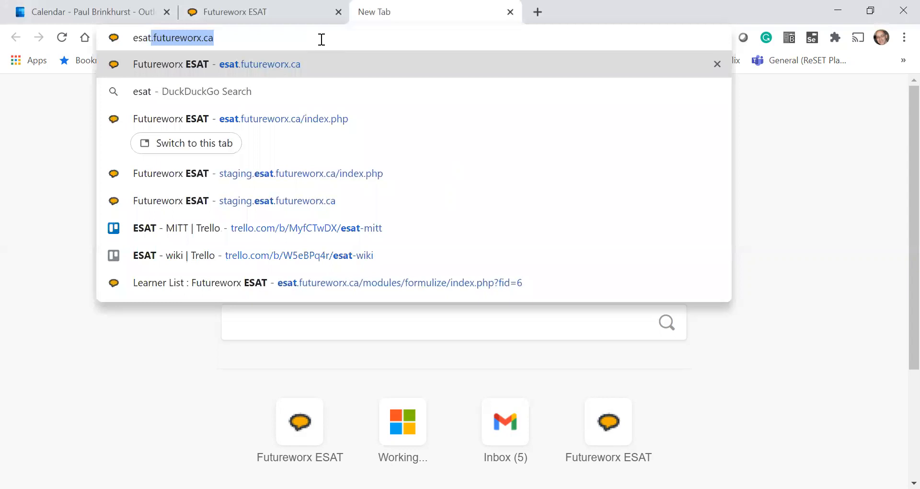
pyautogui.click(292, 44)
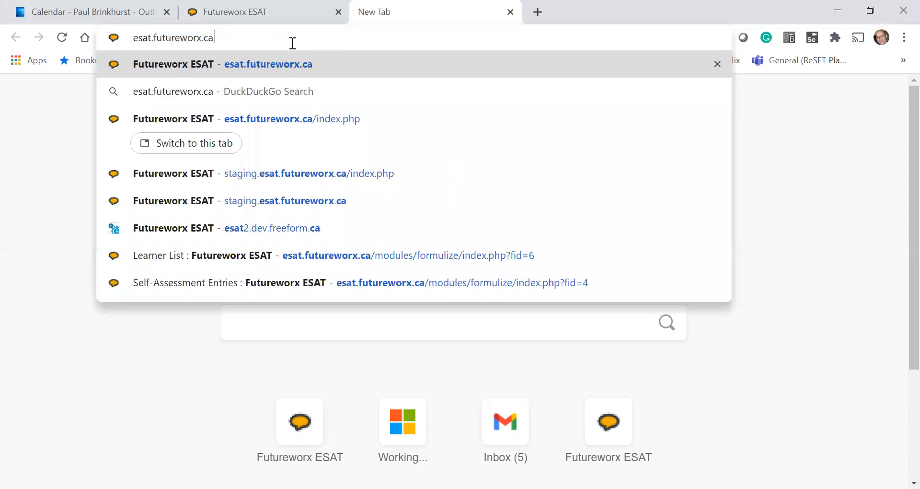
pyautogui.press('Return')
pyautogui.click(15, 156)
pyautogui.click(15, 156)
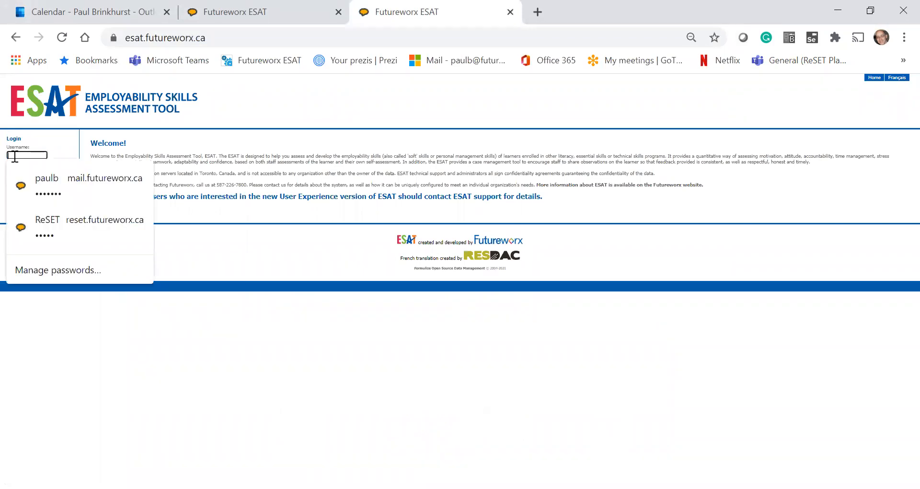
# Log in to ESAT with the saved demo administrator username and its password.
pyautogui.write('newuxdemo')
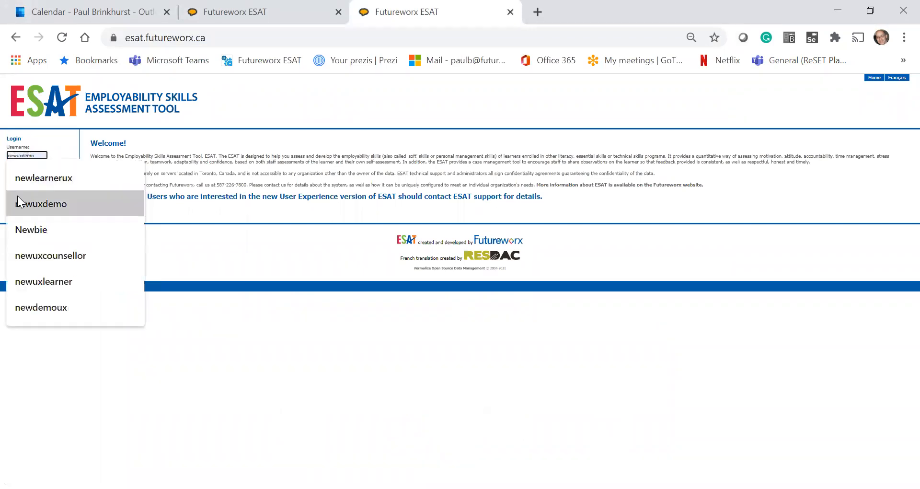
pyautogui.click(21, 203)
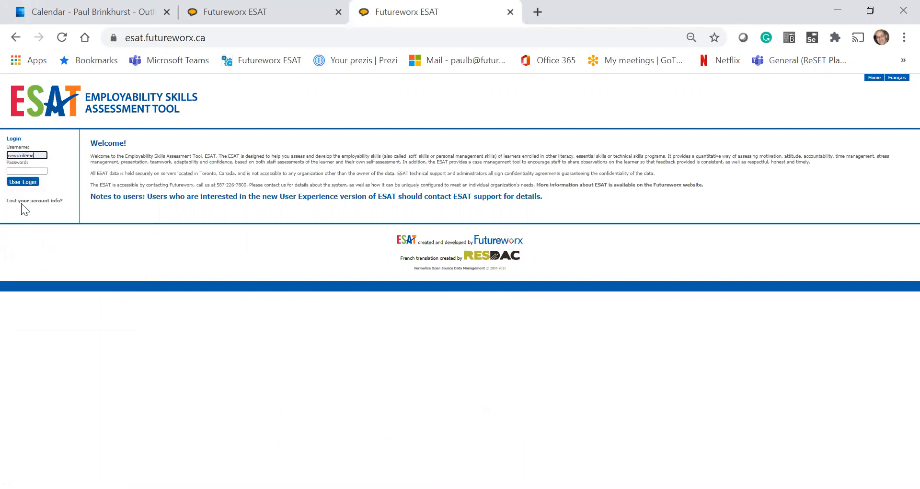
pyautogui.click(23, 171)
pyautogui.write('ne')
pyautogui.press('Return')
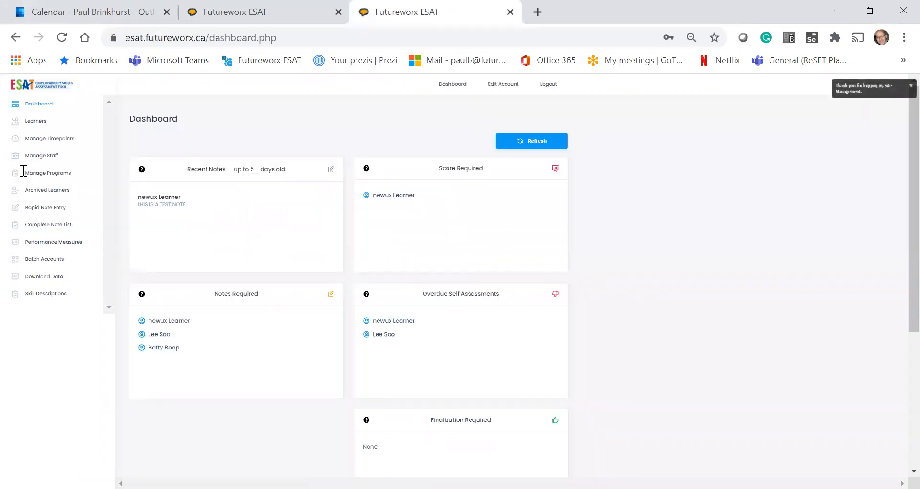
# Zoom the dashboard in, then go to Manage Programs to show the Program List.
pyautogui.hotkey('ctrl', '+')
pyautogui.hotkey('ctrl', '+')
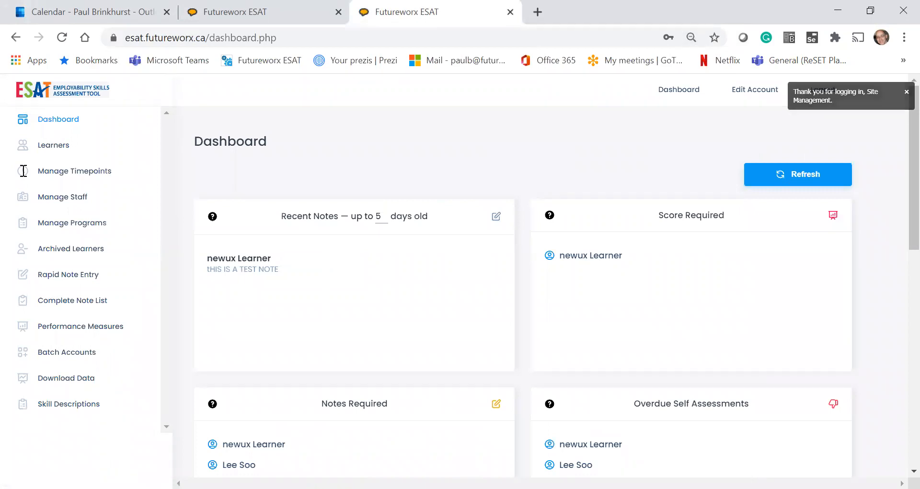
pyautogui.scroll(-2, 23, 171)
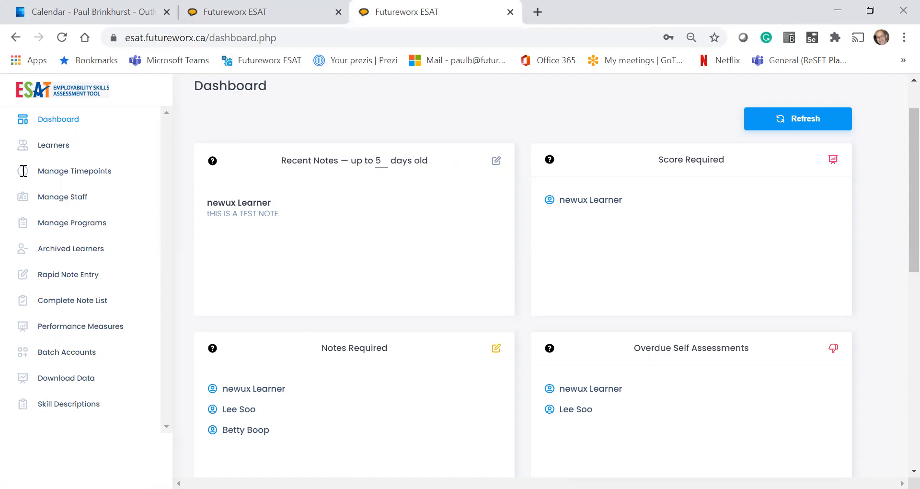
pyautogui.click(52, 228)
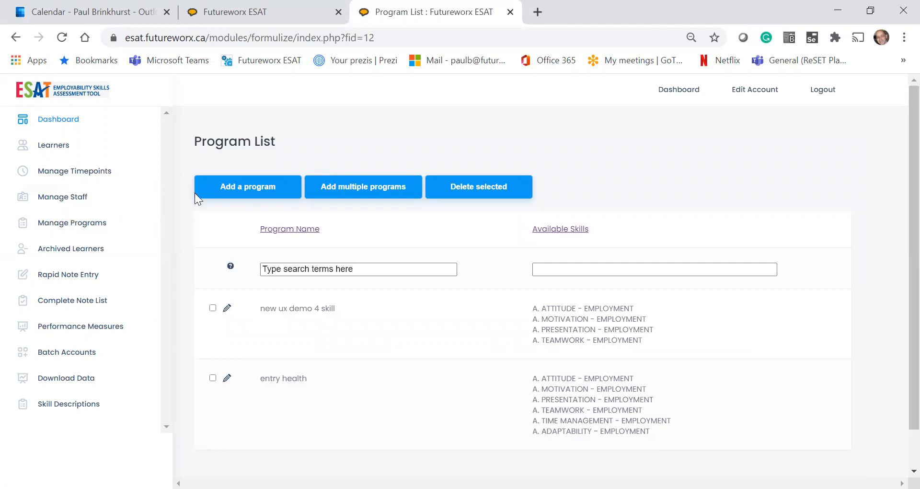
# Add a new program named 'cohort one calgary', correcting the 'clagary' typo.
pyautogui.click(226, 195)
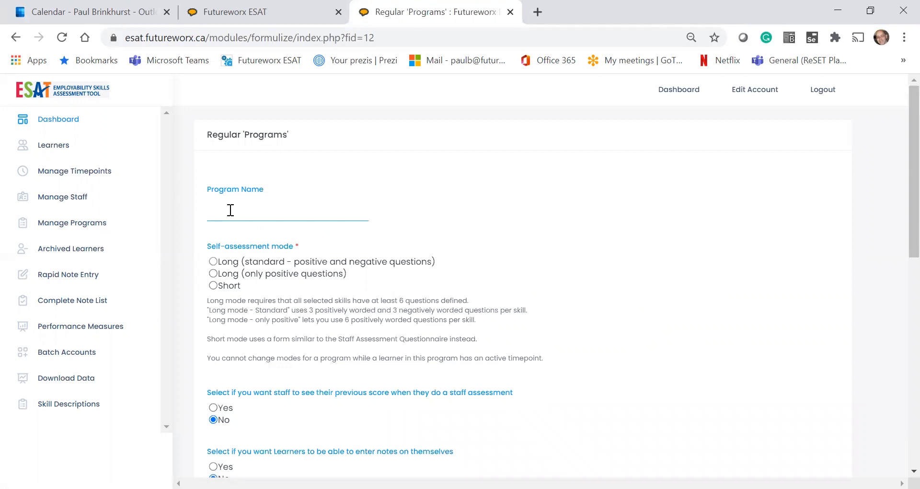
pyautogui.write('cohort')
pyautogui.write(' one clag')
pyautogui.write('ary')
pyautogui.press('BackSpace')
pyautogui.press('BackSpace')
pyautogui.write('al')
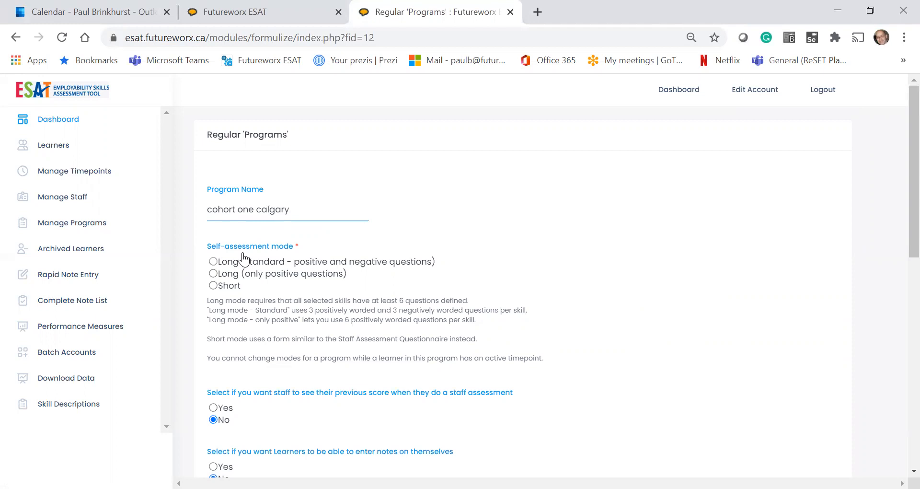
# Choose Long (standard - positive and negative questions) as the self-assessment mode.
pyautogui.click(214, 262)
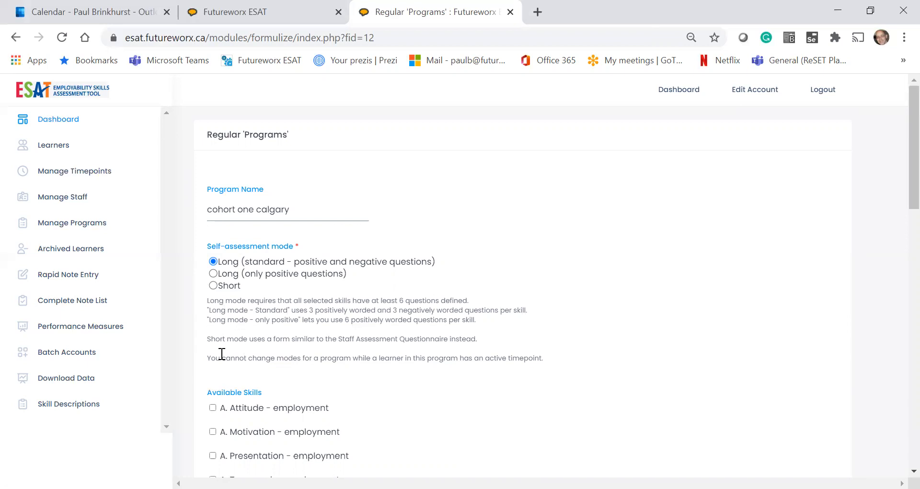
# Try the positive-only and short modes, then return to Long (standard) self-assessment mode.
pyautogui.scroll(-1, 221, 362)
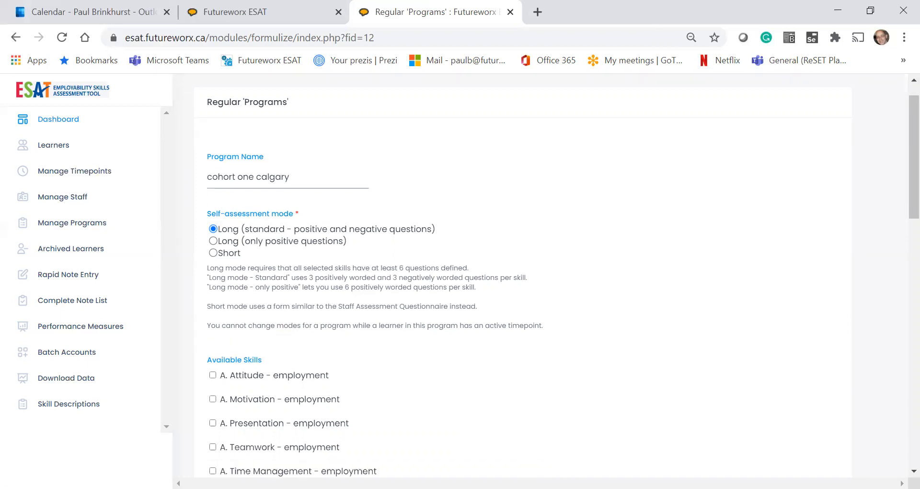
pyautogui.click(212, 236)
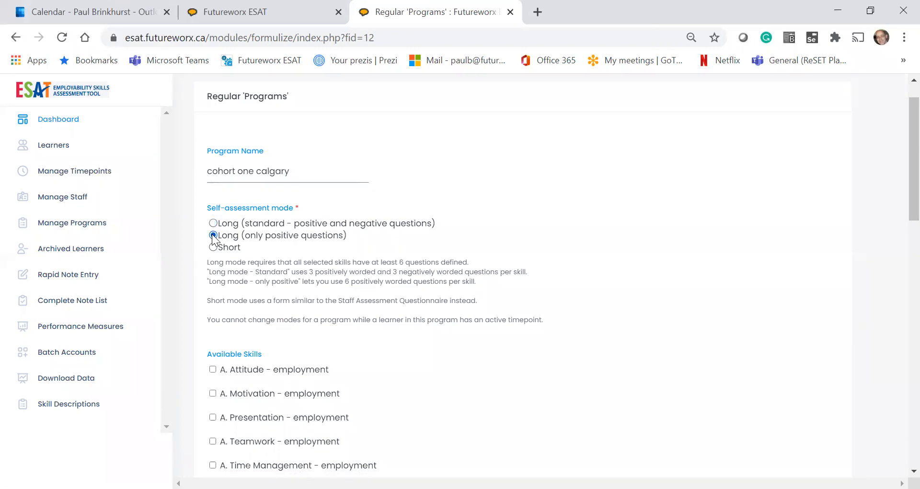
pyautogui.scroll(-3, 212, 234)
pyautogui.scroll(1, 212, 234)
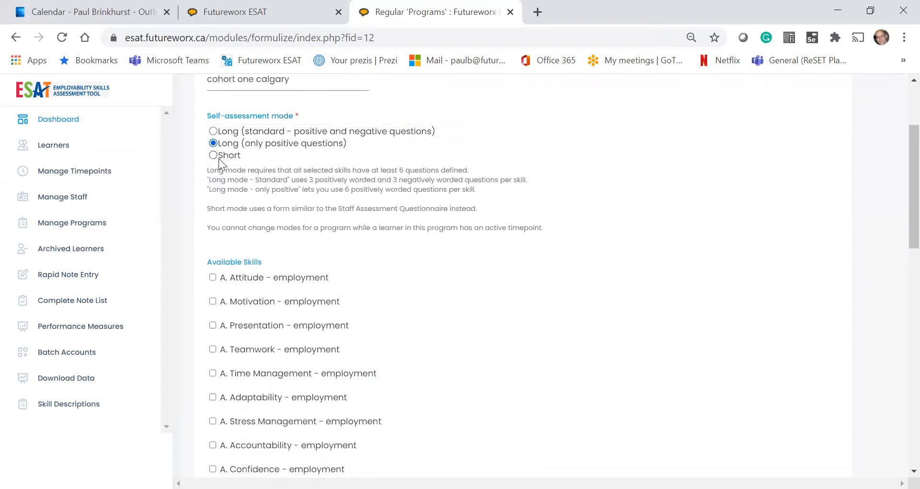
pyautogui.click(212, 155)
pyautogui.click(213, 131)
# Tick Motivation, Presentation and Teamwork alongside Attitude under Available Skills.
pyautogui.scroll(-1, 210, 203)
pyautogui.scroll(-2, 211, 203)
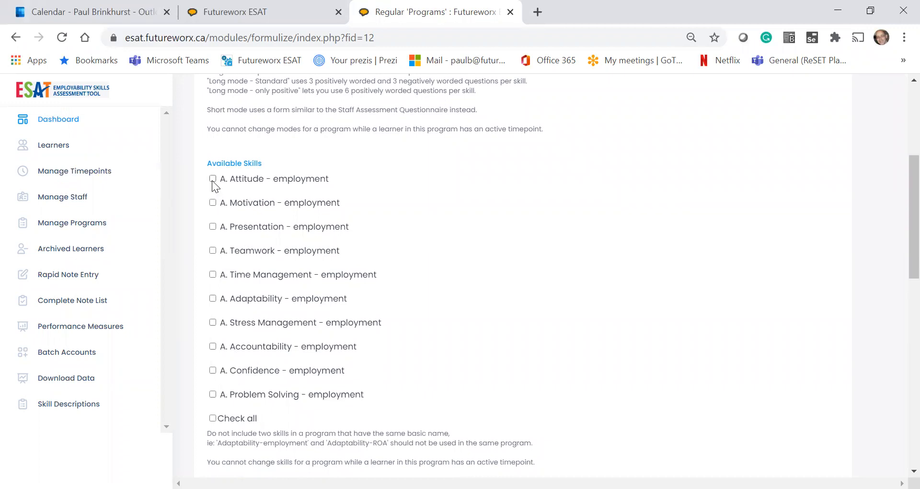
pyautogui.click(212, 202)
pyautogui.click(213, 227)
pyautogui.click(212, 251)
pyautogui.scroll(-2, 213, 255)
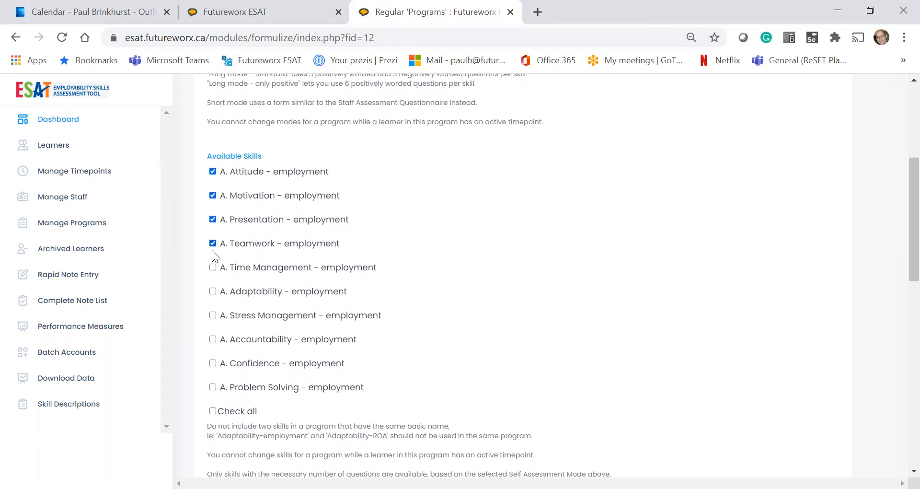
pyautogui.scroll(-3, 212, 250)
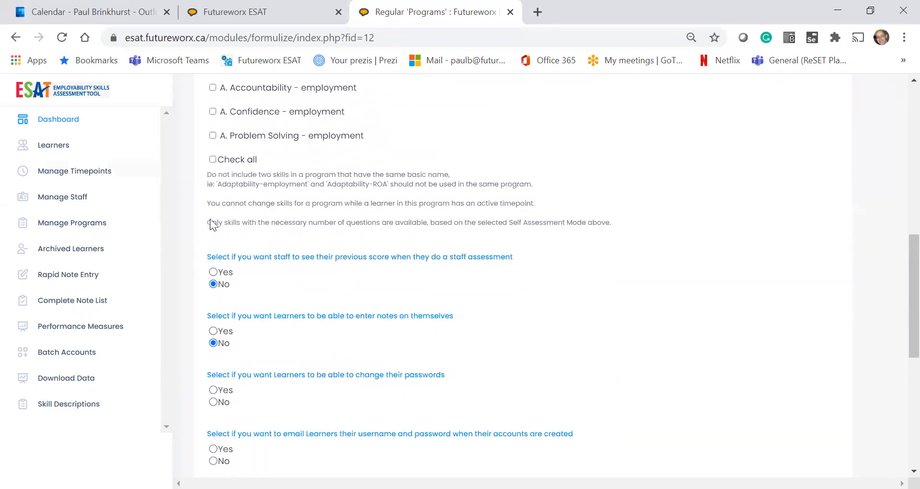
# Set both 'learners can change passwords' and 'e-mail learners their login details' to No.
pyautogui.scroll(-2, 328, 241)
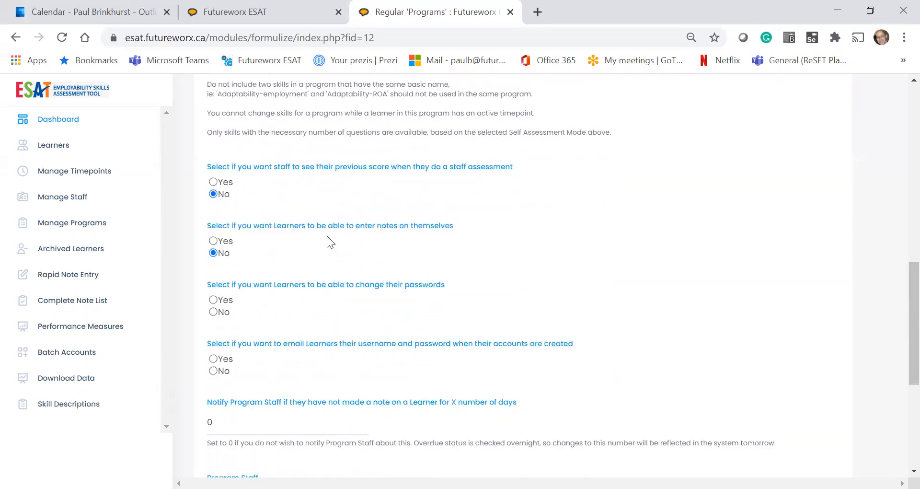
pyautogui.scroll(-1, 326, 236)
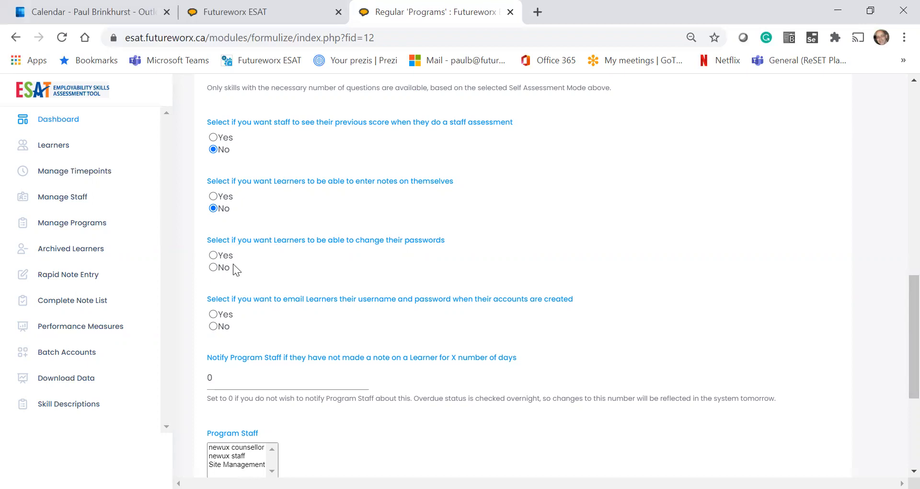
pyautogui.click(214, 267)
pyautogui.scroll(-1, 295, 261)
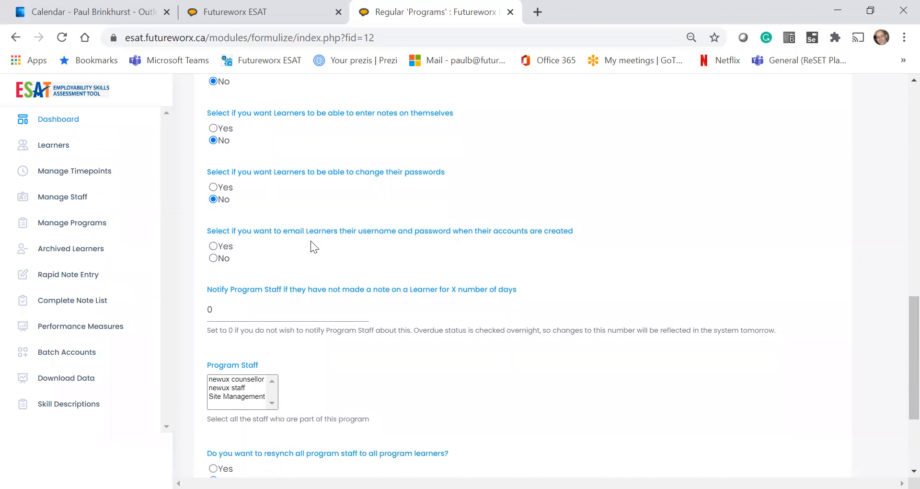
pyautogui.click(213, 258)
# Set Notify Program Staff to 5 days without a learner note.
pyautogui.click(246, 304)
pyautogui.press('BackSpace')
pyautogui.write('5')
# Assign Site Management as the program staff.
pyautogui.scroll(-2, 363, 378)
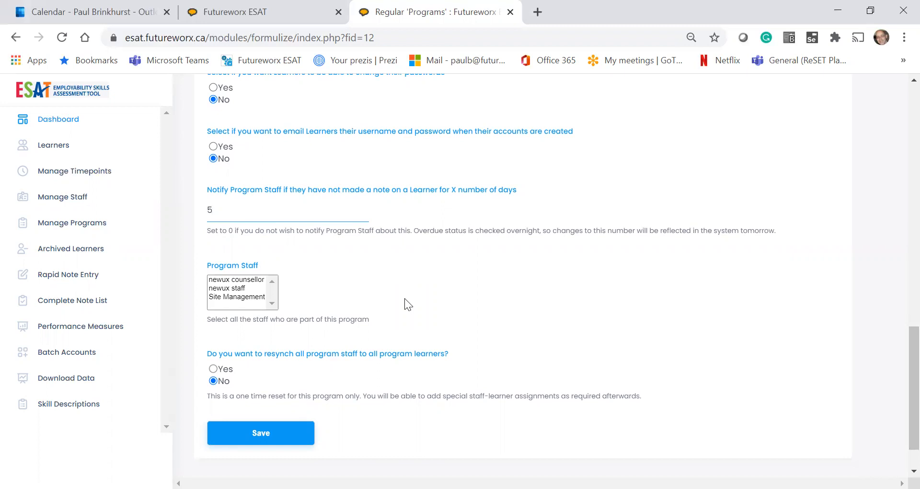
pyautogui.click(247, 297)
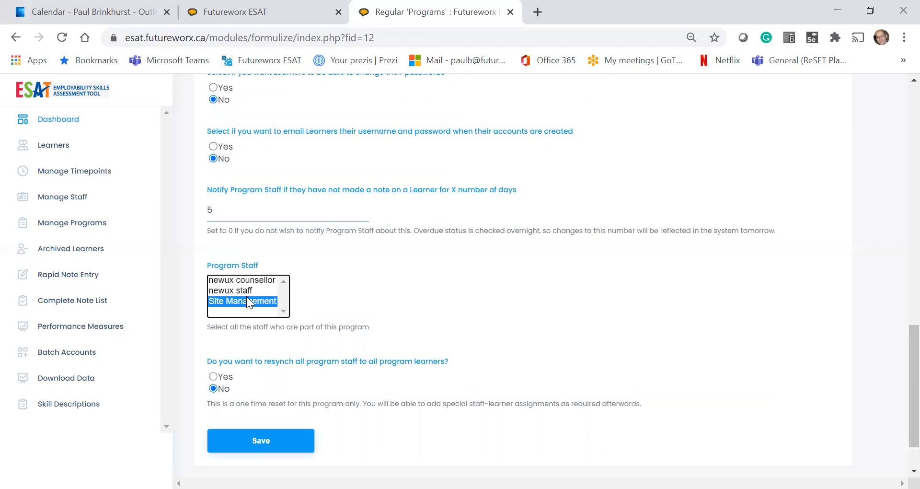
pyautogui.scroll(-2, 246, 296)
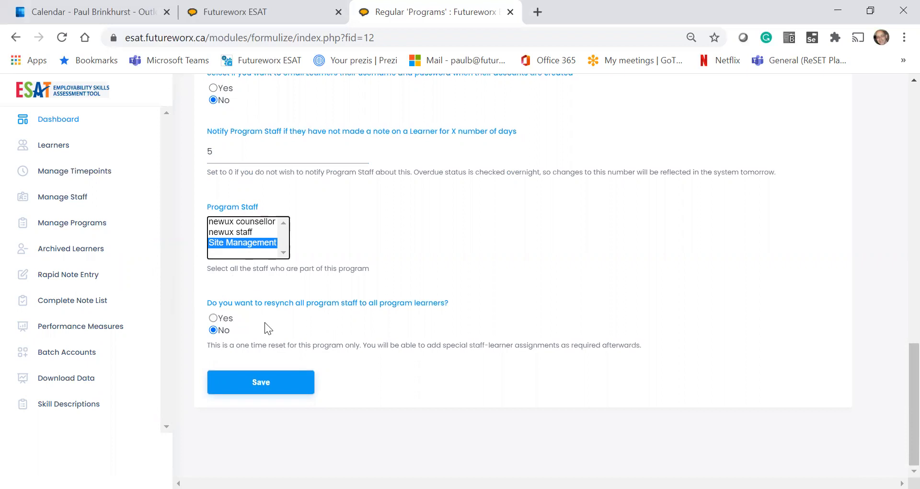
# Save the program and confirm 'cohort one calgary' appears in the Program List.
pyautogui.click(251, 385)
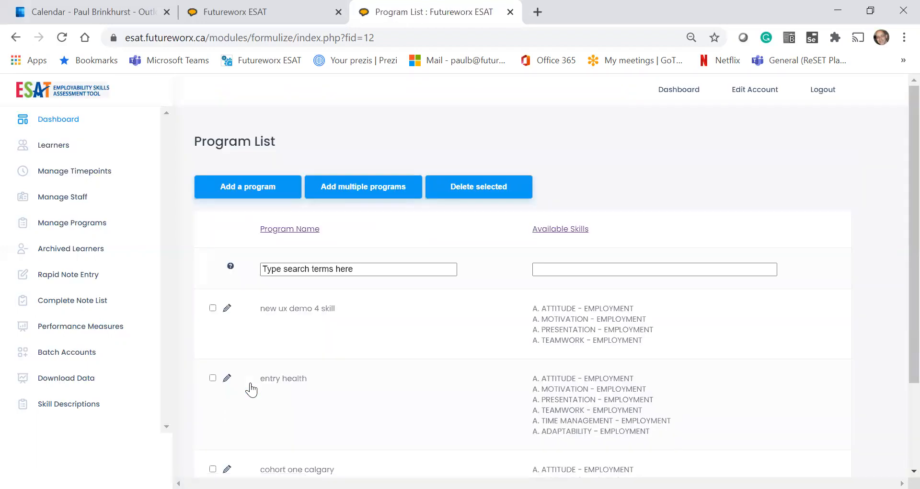
pyautogui.scroll(-2, 251, 389)
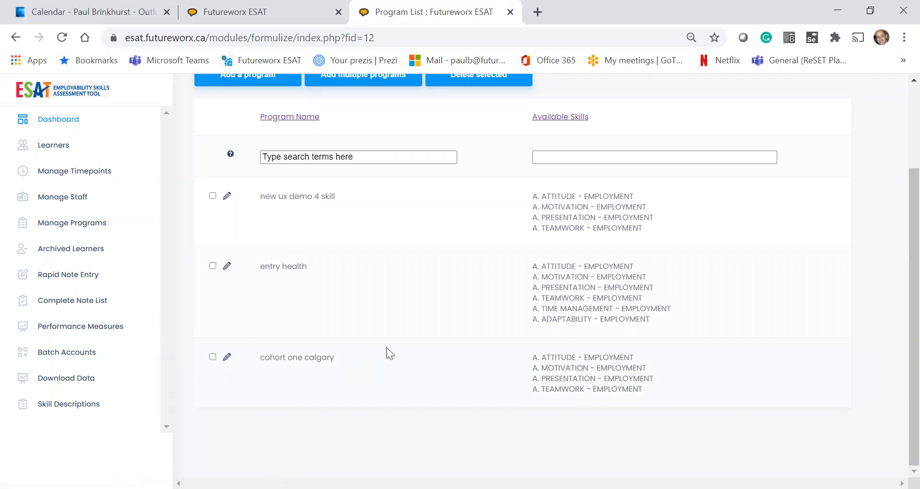
pyautogui.scroll(2, 386, 347)
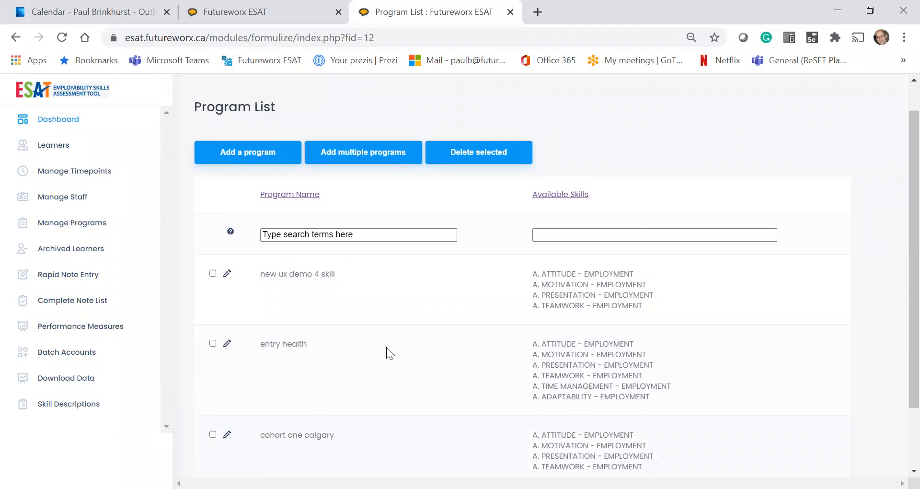
# On the staff account page, enter the new account's username and password.
pyautogui.click(58, 200)
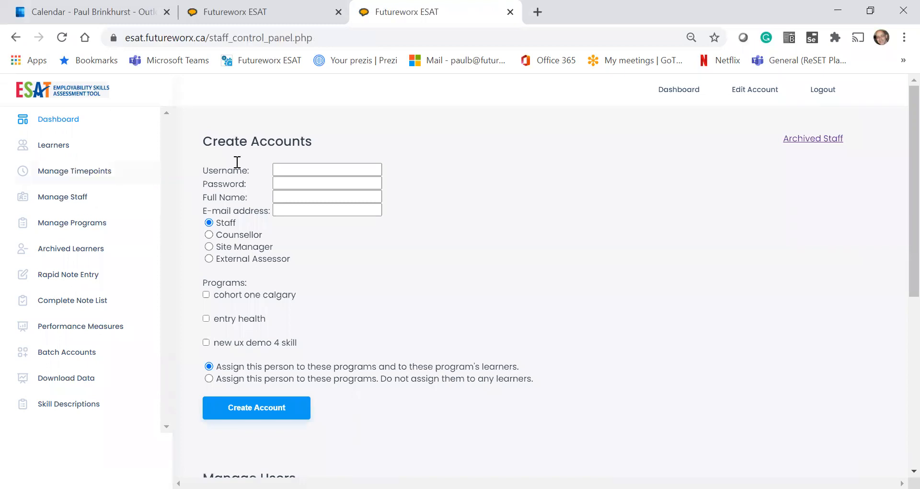
pyautogui.click(283, 166)
pyautogui.click(282, 166)
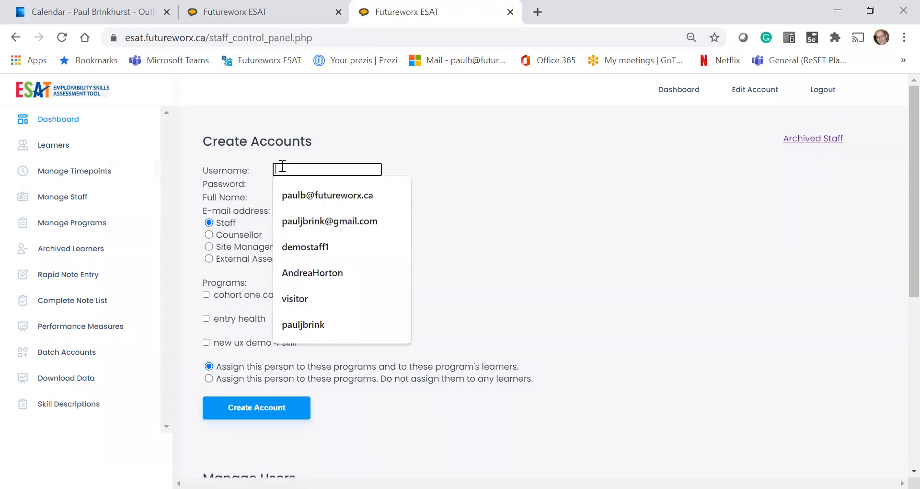
pyautogui.write('lit')
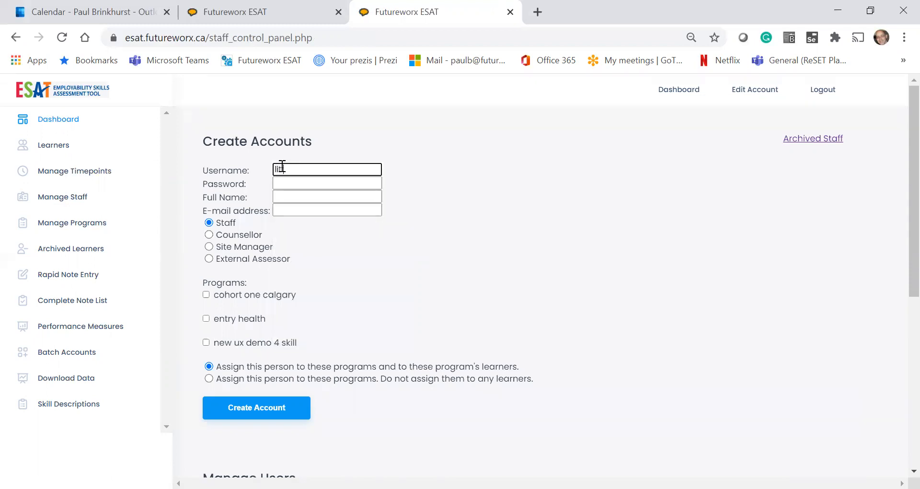
pyautogui.write('tlecat')
pyautogui.click(280, 183)
pyautogui.write('ESAT')
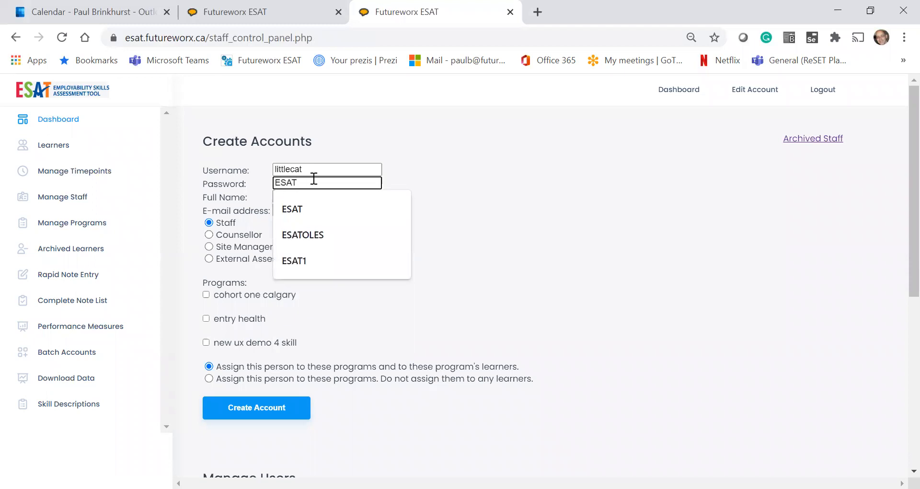
pyautogui.click(395, 177)
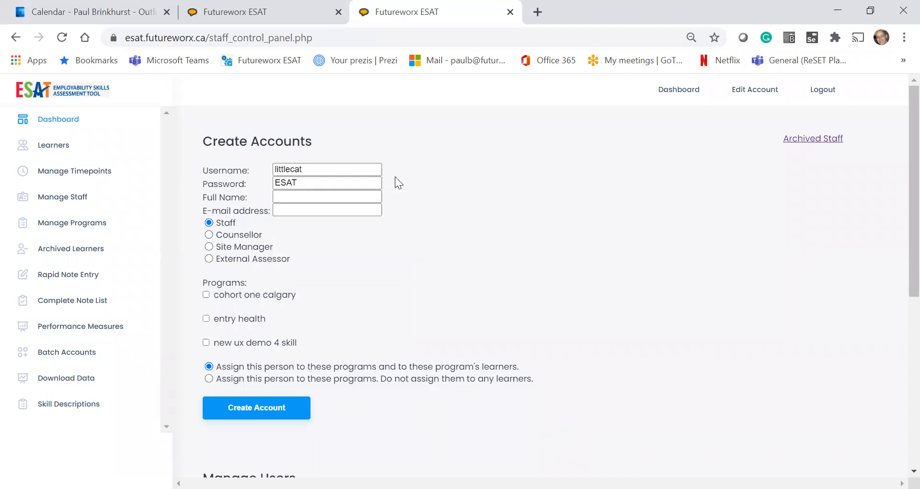
# Fill in the staff member's full name and begin typing their e-mail address.
pyautogui.click(286, 198)
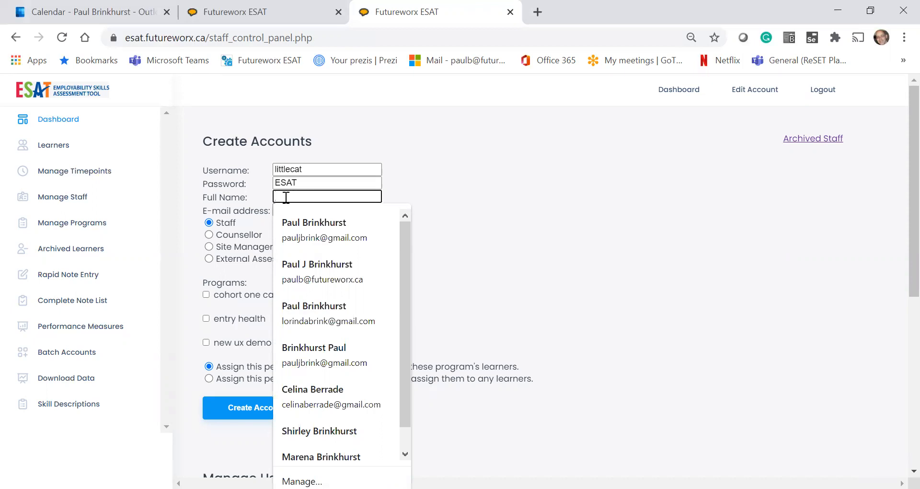
pyautogui.write('Little ')
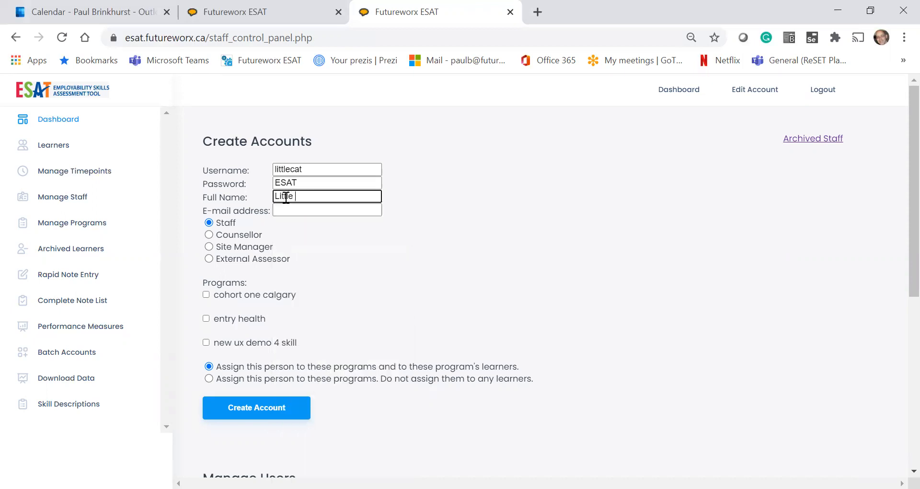
pyautogui.write('Cat')
pyautogui.press('Tab')
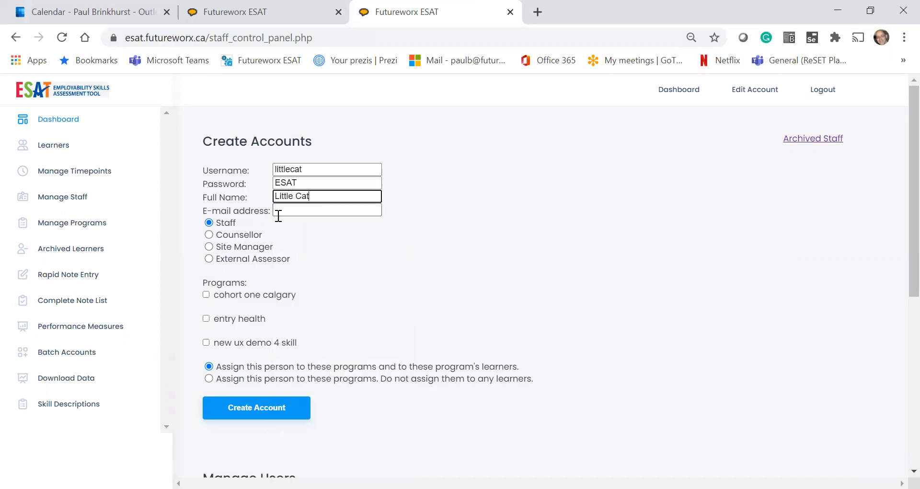
pyautogui.click(280, 213)
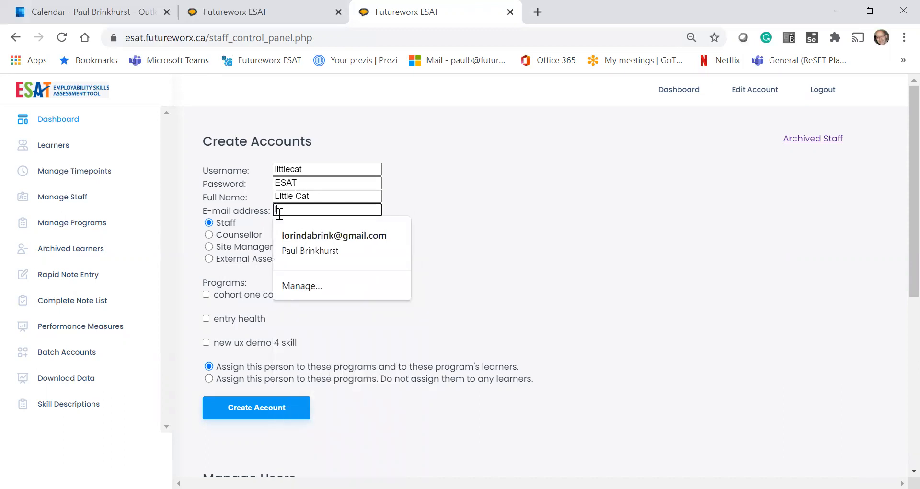
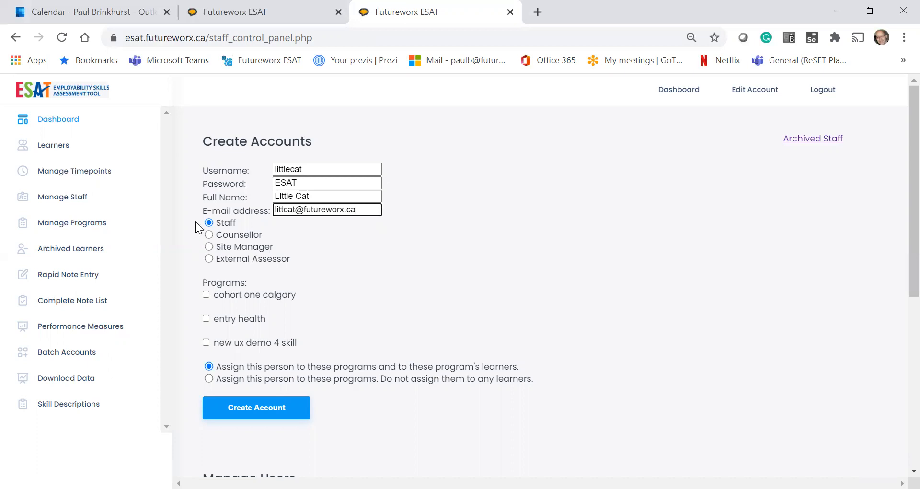
# Submit Little Cat as a Counsellor account with cohort one calgary ticked under Programs.
pyautogui.click(209, 234)
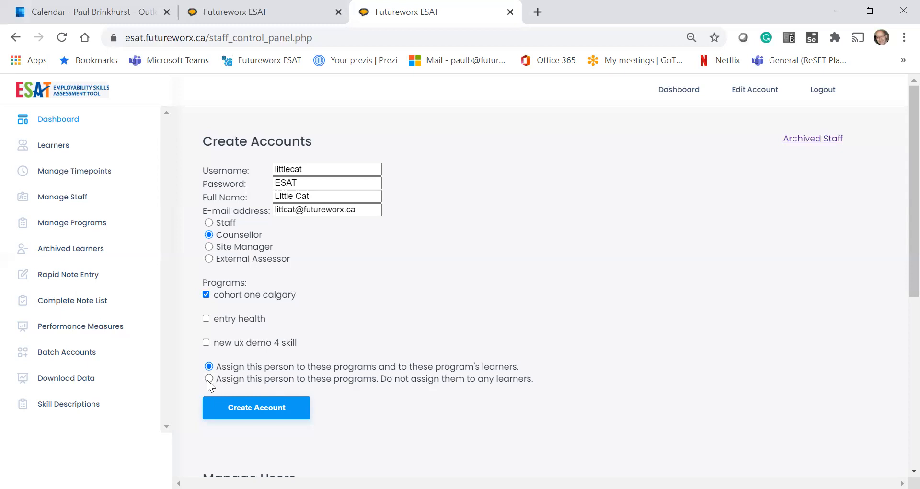
pyautogui.click(242, 406)
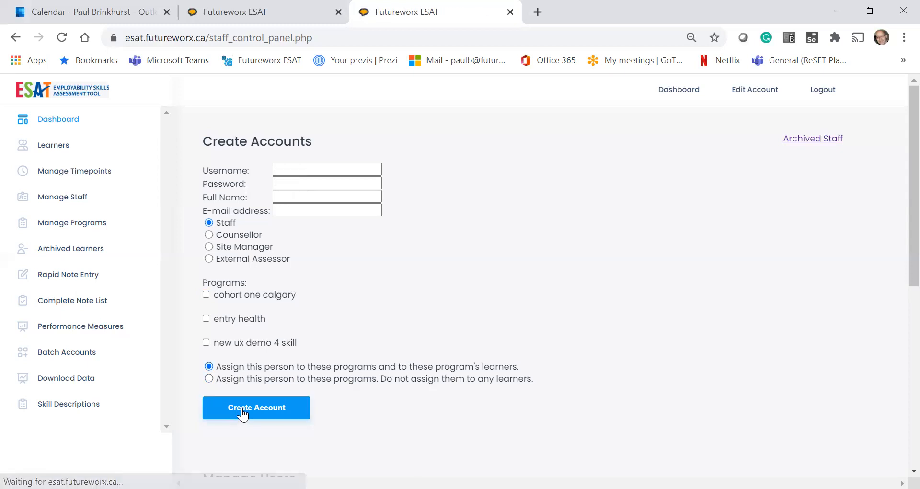
# Scroll down to the Manage Users table to confirm Little Cat appears under Counsellors.
pyautogui.scroll(-7, 242, 413)
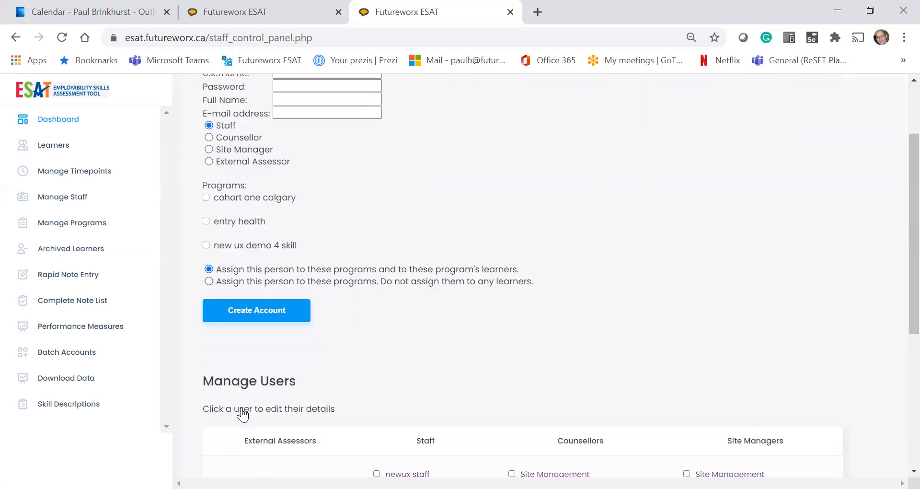
pyautogui.scroll(-1, 243, 413)
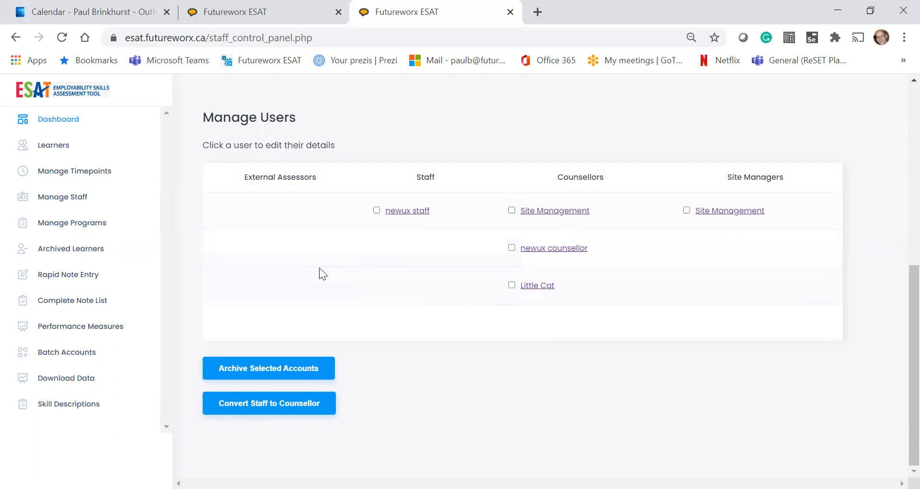
# Go to the Batch Accounts page showing the staff and learner spreadsheet templates.
pyautogui.click(51, 355)
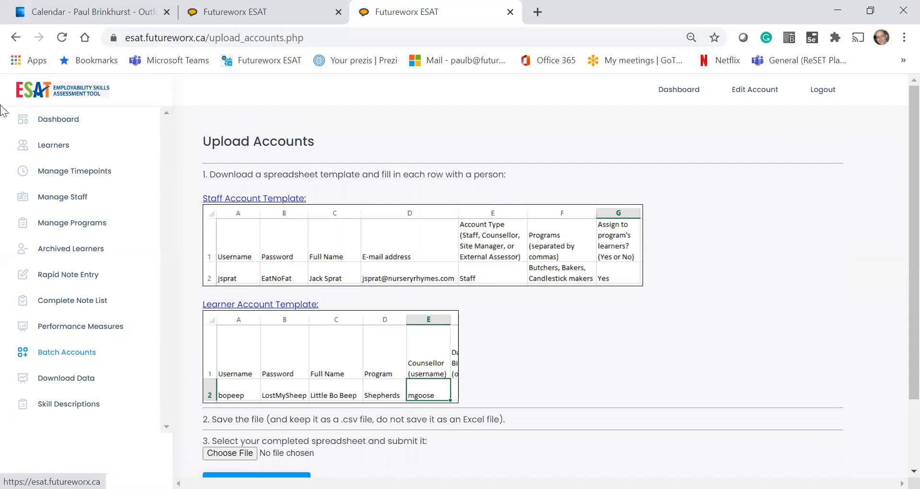
# Start a new learner with username bigcat, a password, first name Big and last name Cat.
pyautogui.click(56, 151)
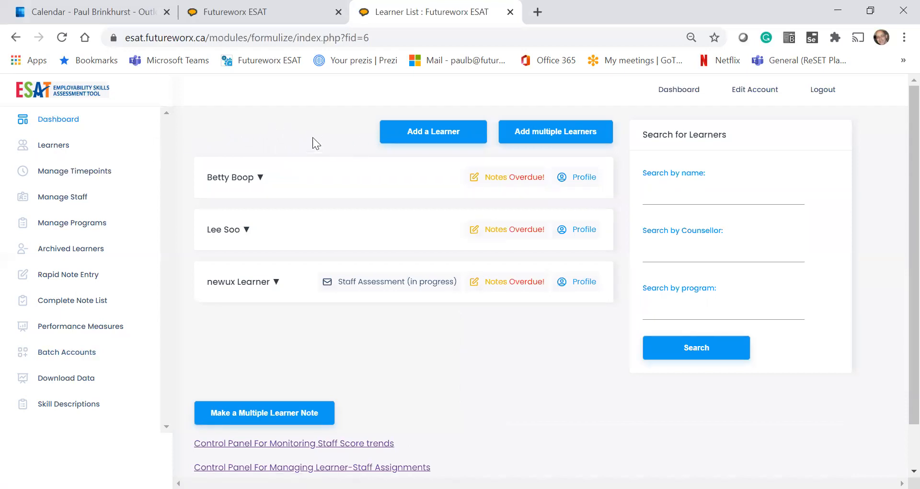
pyautogui.click(433, 134)
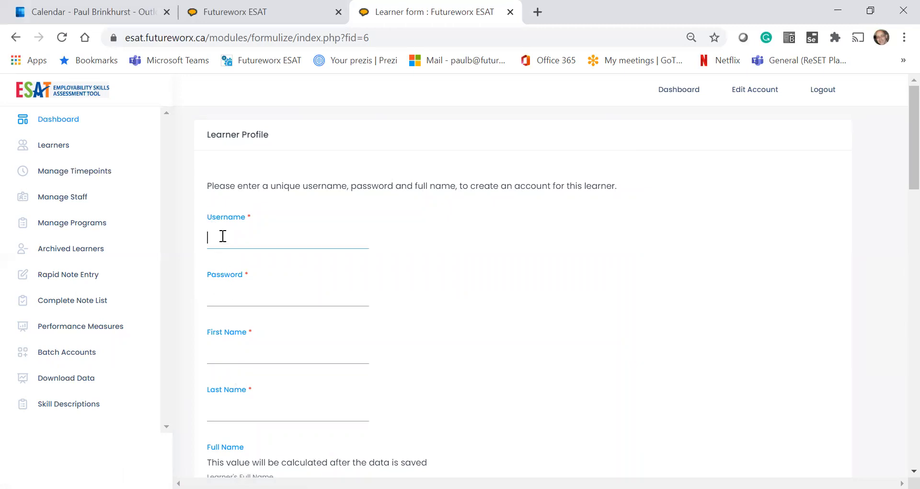
pyautogui.write('bigc')
pyautogui.write('at')
pyautogui.write('ESAT')
pyautogui.click(227, 353)
pyautogui.write('Big')
pyautogui.click(227, 408)
pyautogui.write('Cat')
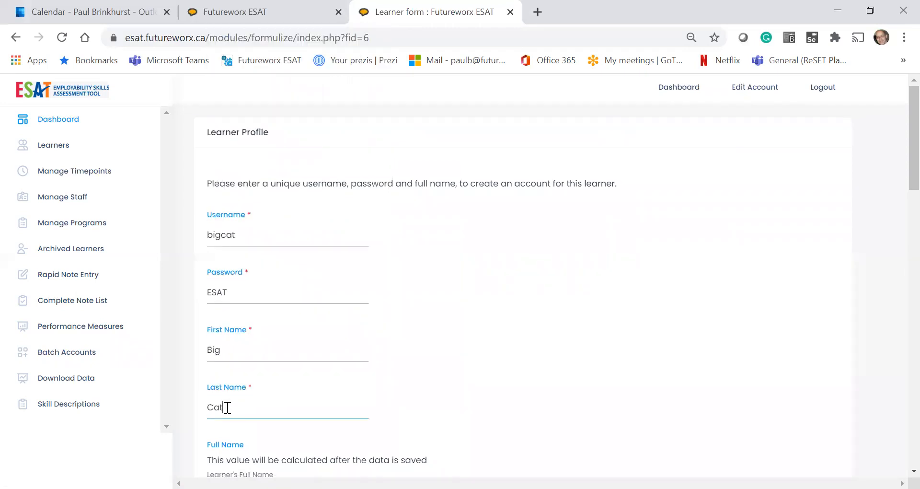
pyautogui.scroll(-3, 226, 406)
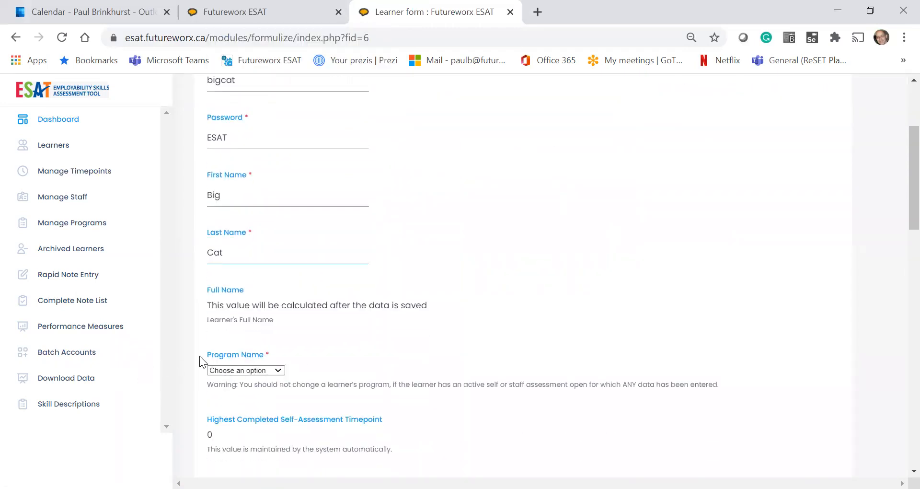
# Place the learner in cohort one calgary with Site Management as counsellor.
pyautogui.click(280, 373)
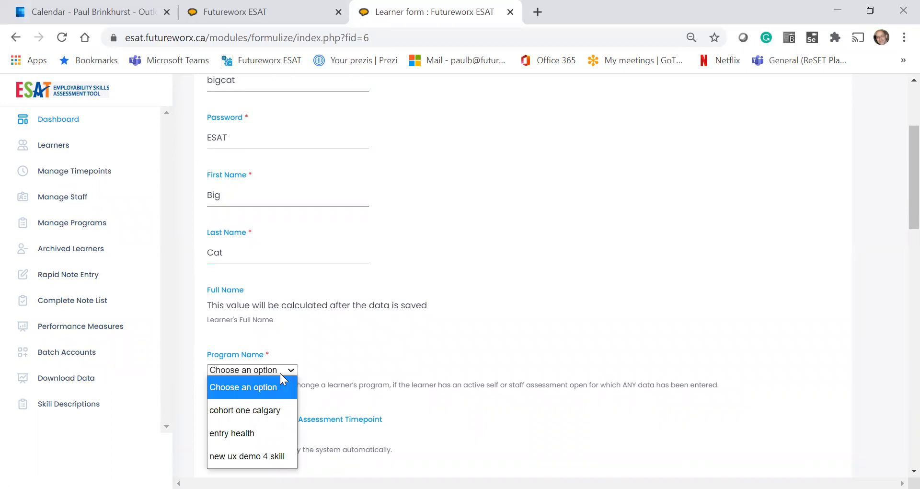
pyautogui.click(263, 410)
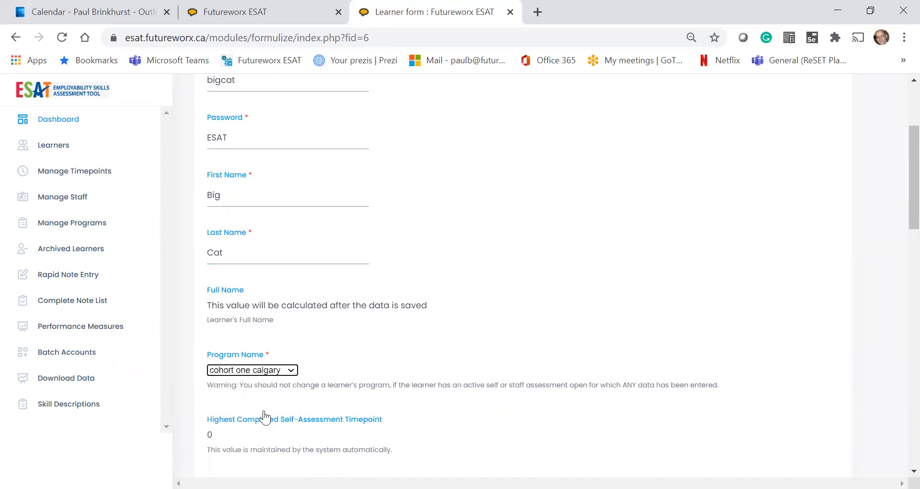
pyautogui.scroll(-4, 264, 417)
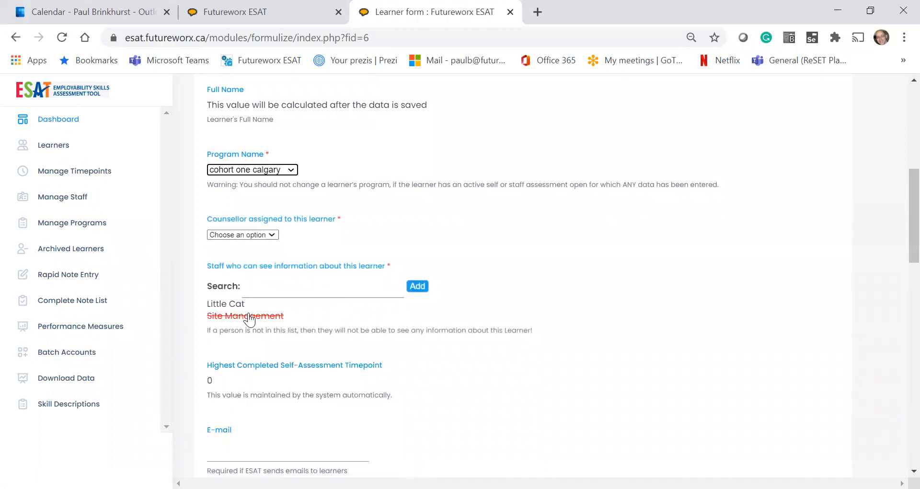
pyautogui.click(274, 235)
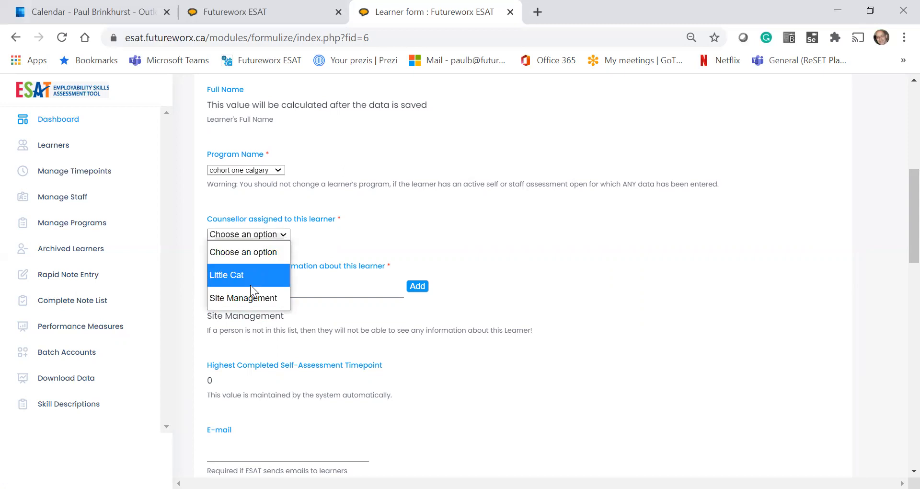
pyautogui.click(249, 297)
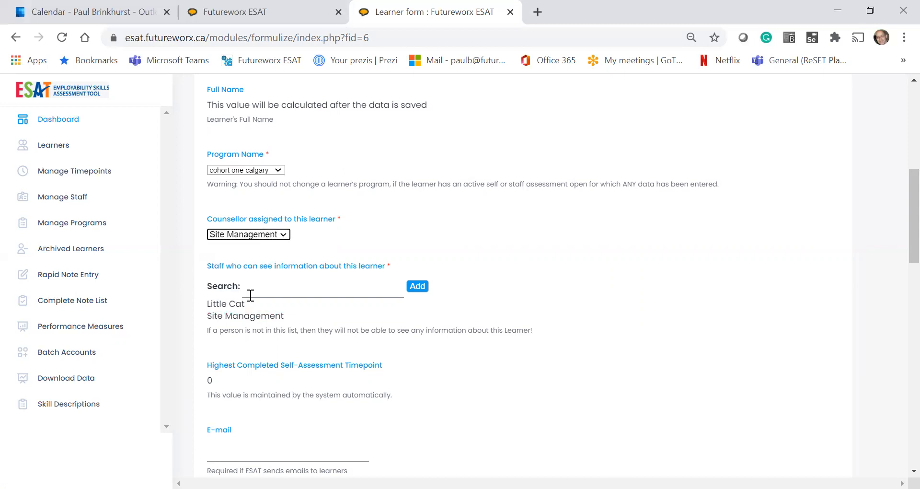
# Set the learner's viewing staff to Little Cat and Site Management, then scroll to Save.
pyautogui.click(226, 304)
pyautogui.click(233, 315)
pyautogui.scroll(-1, 273, 369)
pyautogui.scroll(-1, 220, 367)
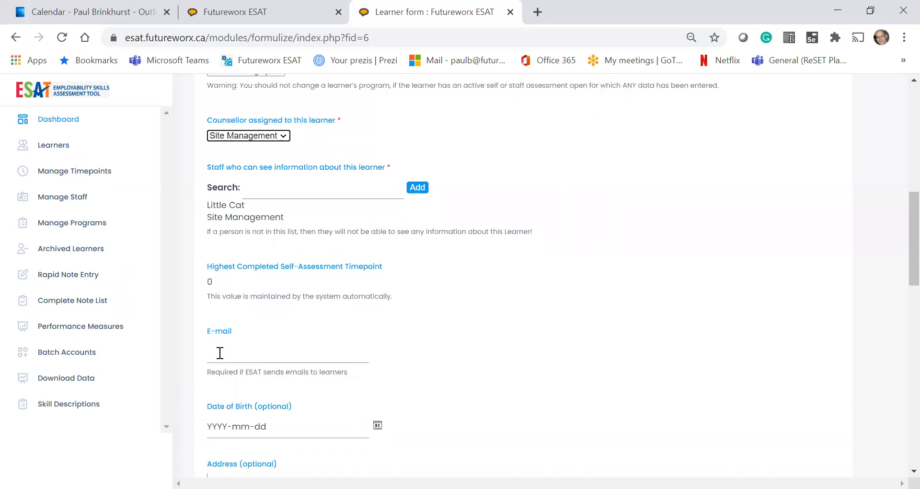
pyautogui.scroll(-2, 220, 353)
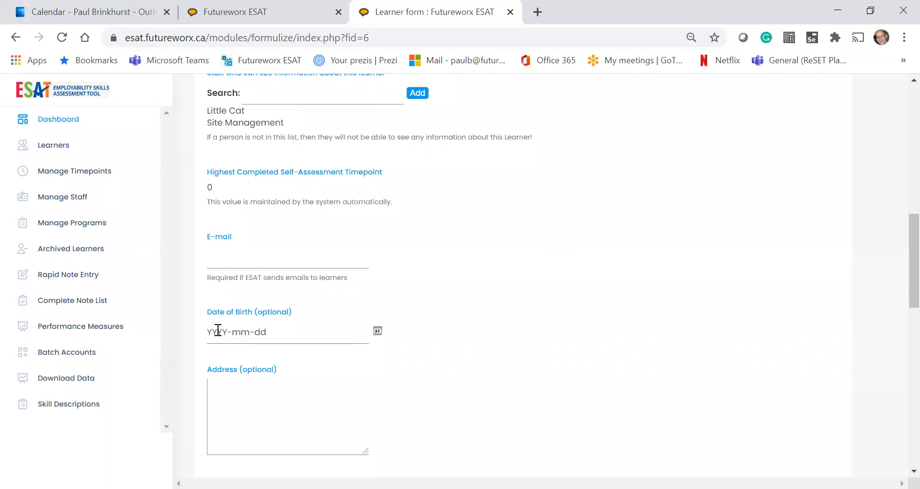
pyautogui.scroll(-6, 218, 330)
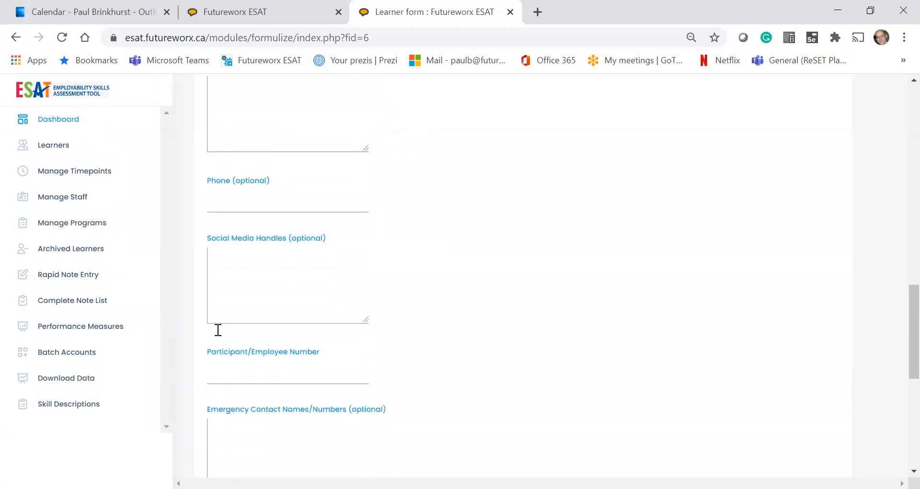
pyautogui.scroll(-7, 218, 329)
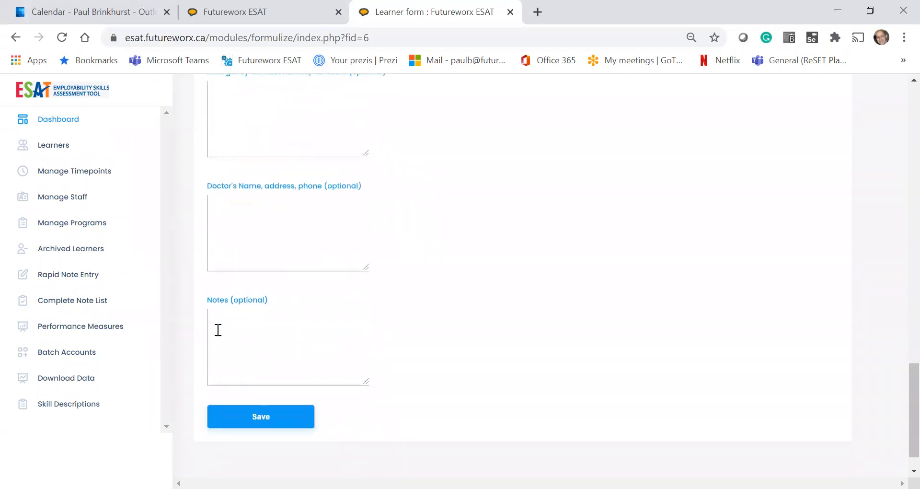
pyautogui.scroll(-1, 218, 330)
# Save the Big Cat learner profile and return to the Batch Accounts upload page.
pyautogui.click(266, 389)
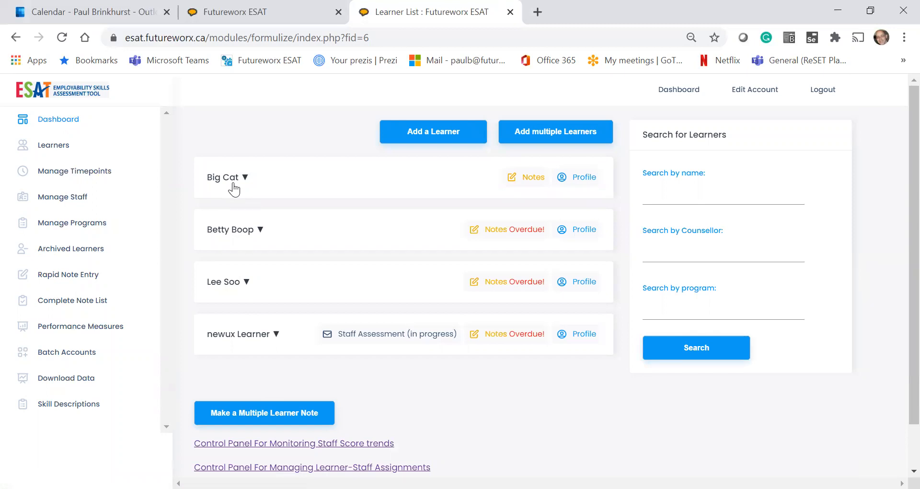
pyautogui.click(65, 355)
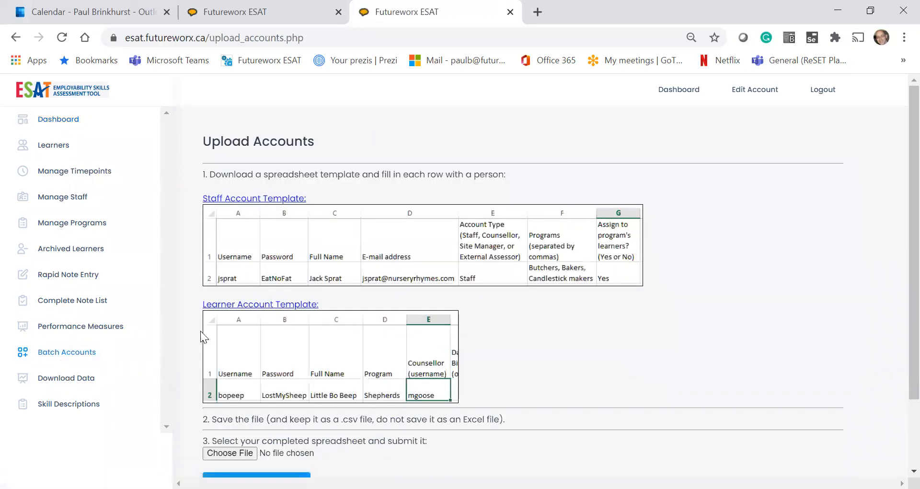